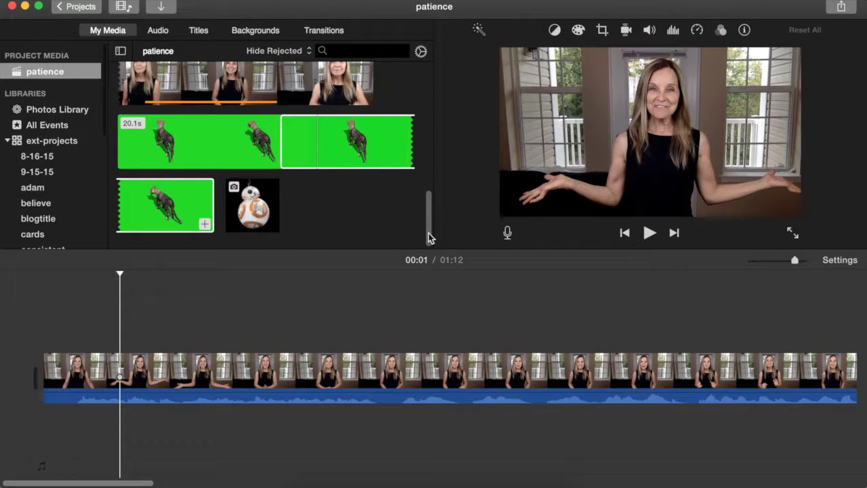
# Step: Place the beach palm-tree photo as an overlay above the start of the presenter clip
pyautogui.scroll(10, 271, 156)
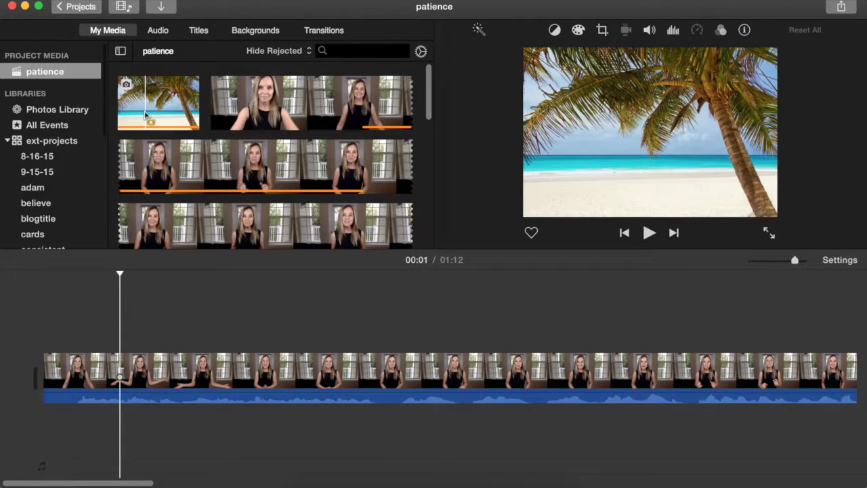
pyautogui.click(145, 115)
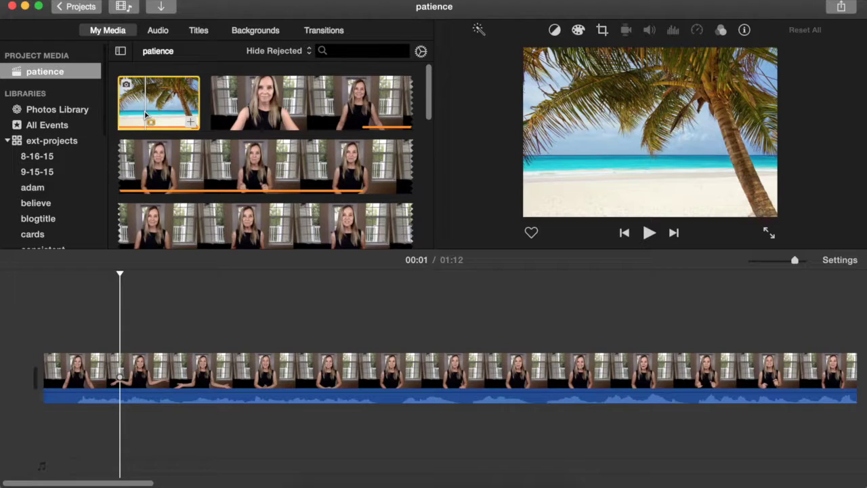
pyautogui.rightClick(145, 115)
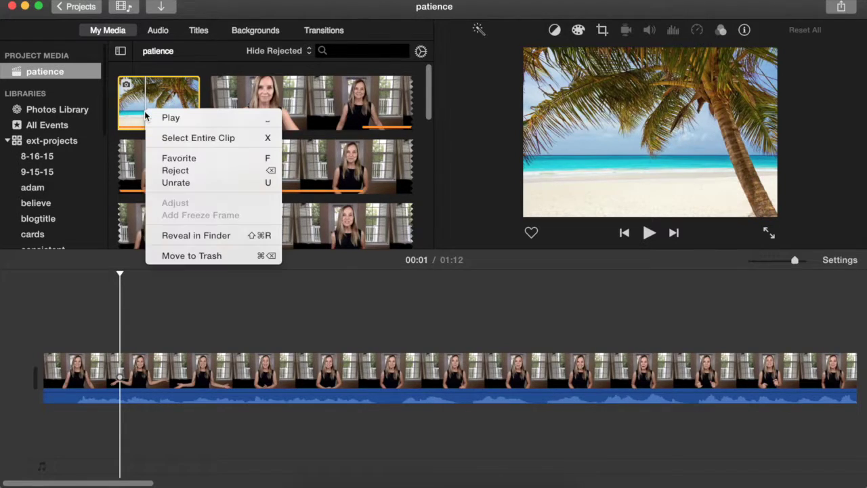
pyautogui.click(145, 116)
pyautogui.moveTo(140, 113); pyautogui.dragTo(144, 335)
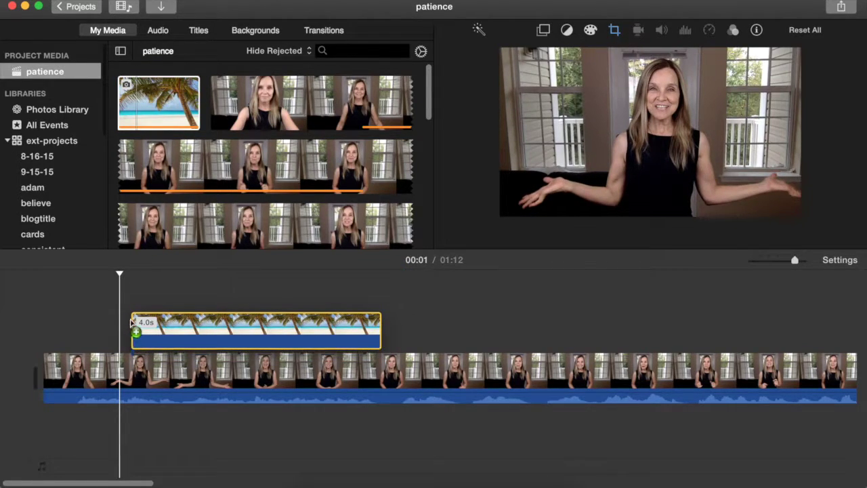
pyautogui.click(253, 334)
# Step: Lengthen the beach overlay to 7.8 seconds, preview the result, and select the overlay
pyautogui.moveTo(364, 341); pyautogui.dragTo(378, 332)
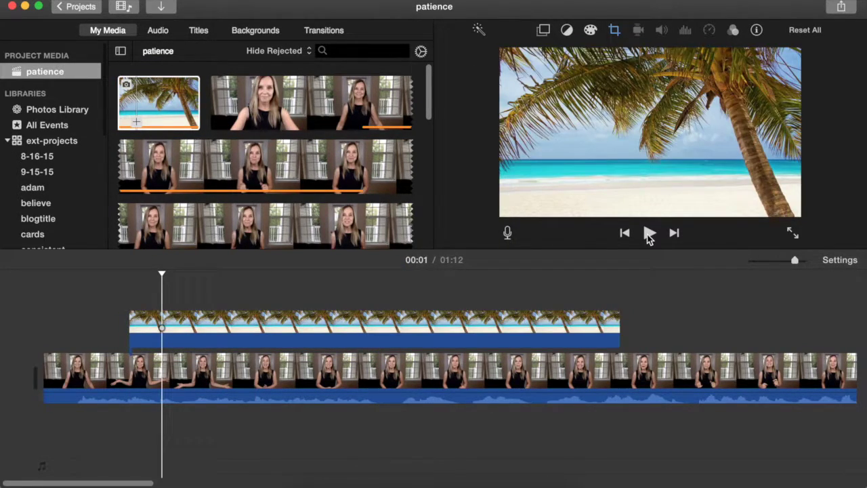
pyautogui.click(649, 234)
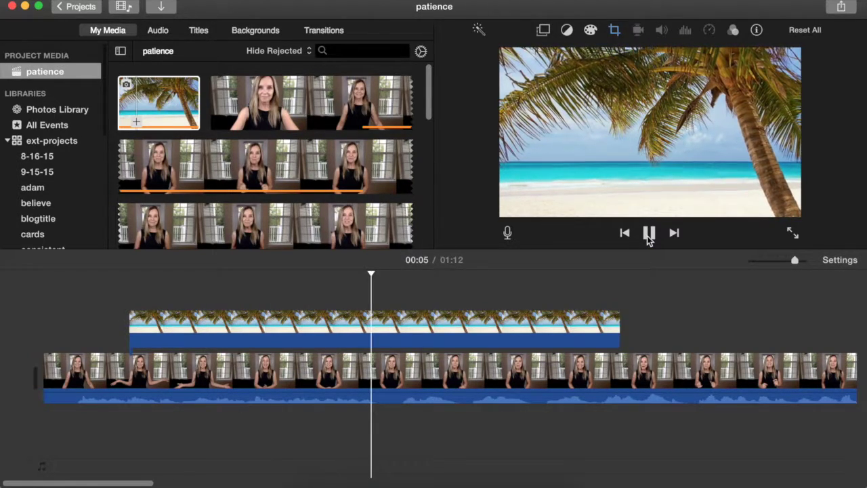
pyautogui.click(649, 234)
pyautogui.click(534, 338)
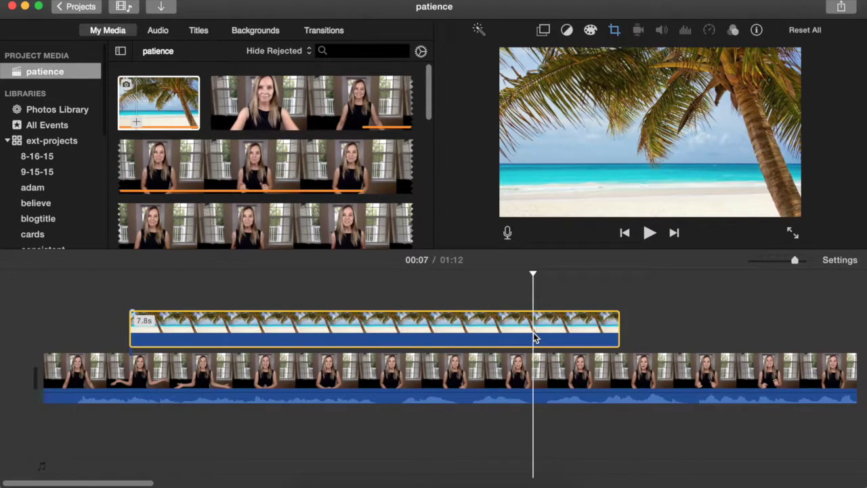
# Step: Set the beach overlay's crop style to Fit instead of Ken Burns and shift it slightly later
pyautogui.click(616, 33)
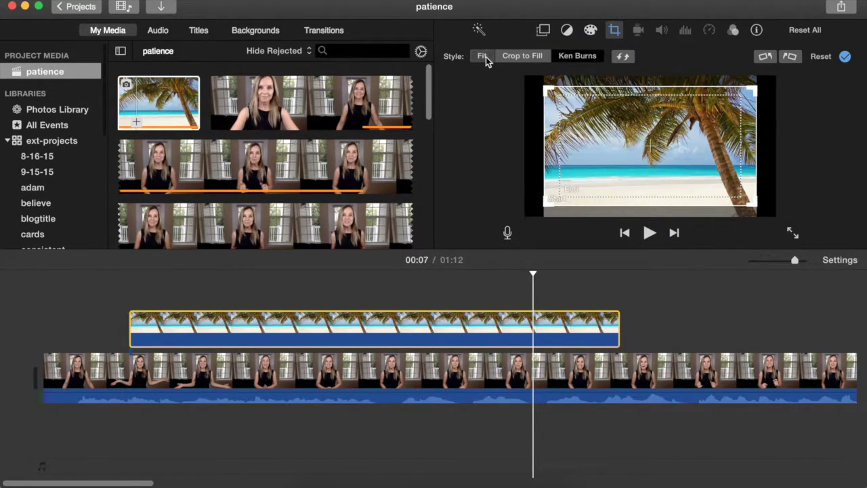
pyautogui.click(487, 57)
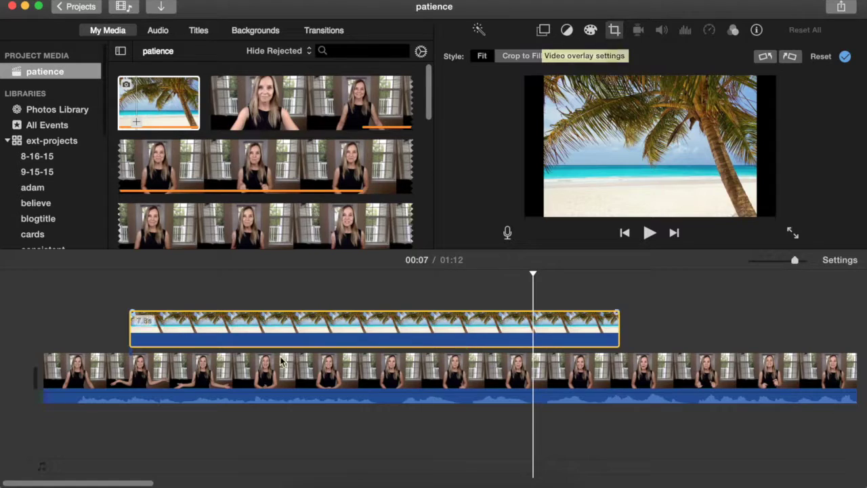
pyautogui.click(217, 339)
pyautogui.moveTo(233, 337); pyautogui.dragTo(296, 336)
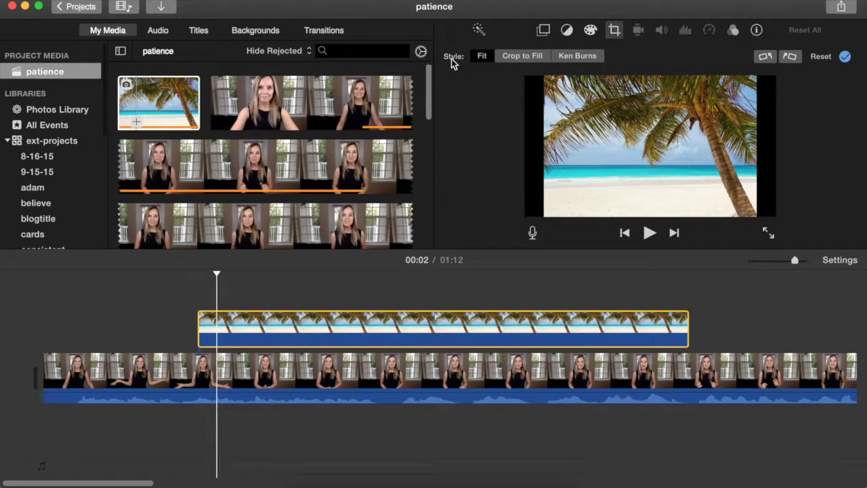
# Step: Keep Cutaway as the beach overlay's style in Video Overlay Settings
pyautogui.click(544, 31)
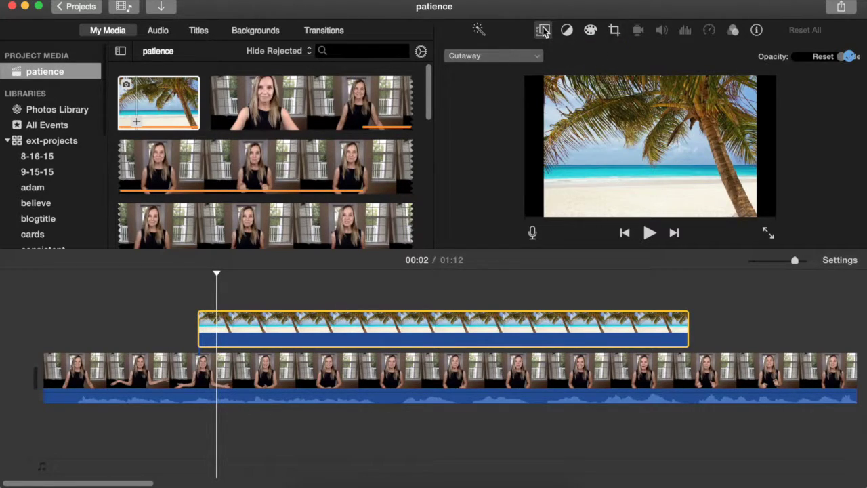
pyautogui.click(514, 58)
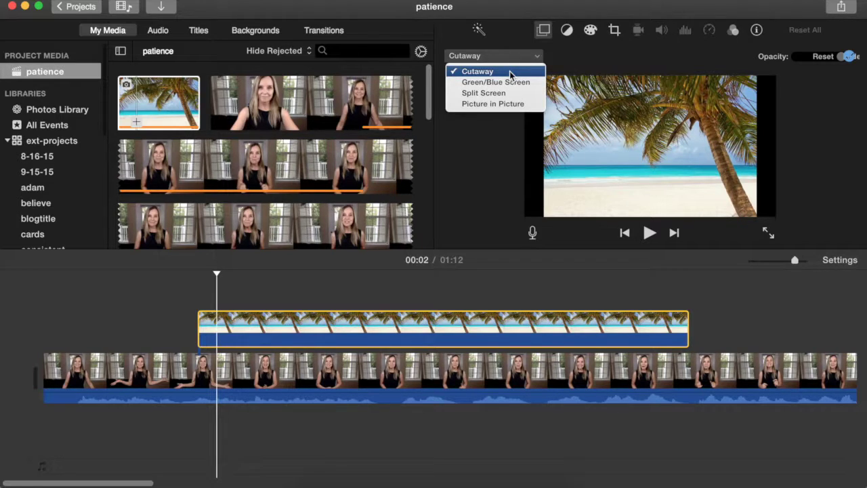
pyautogui.click(509, 71)
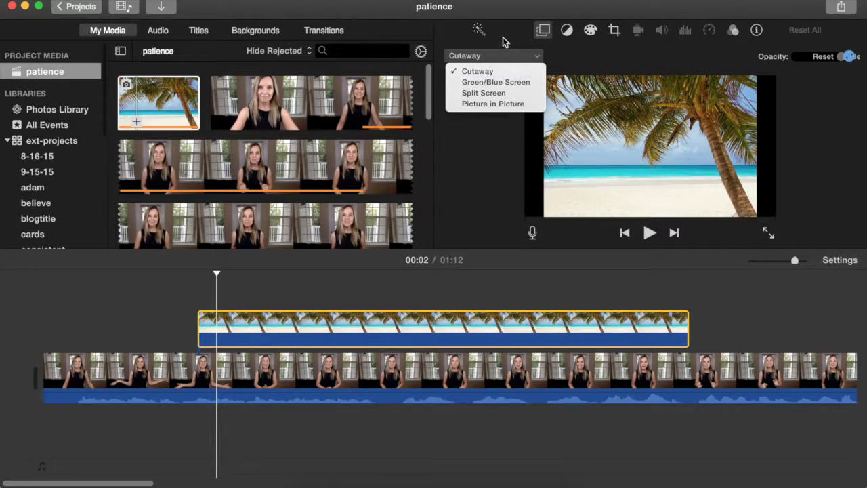
# Step: Play the project from the start to review the beach cutaway
pyautogui.click(173, 292)
pyautogui.click(39, 307)
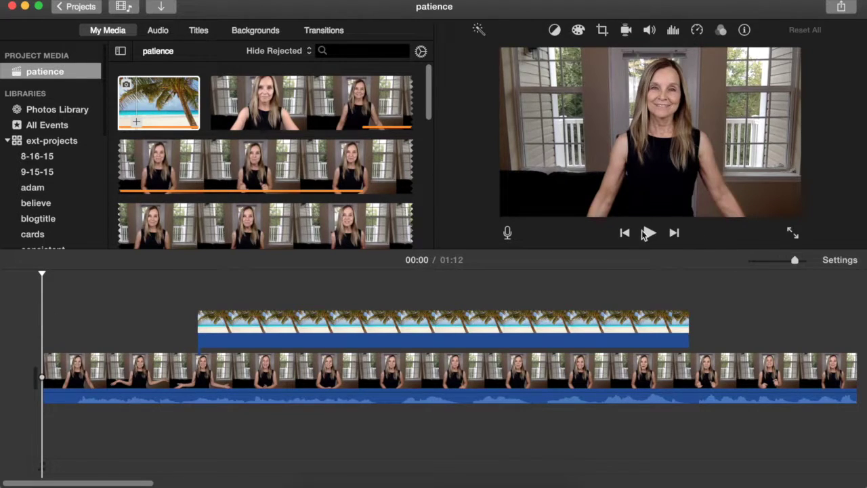
pyautogui.click(648, 234)
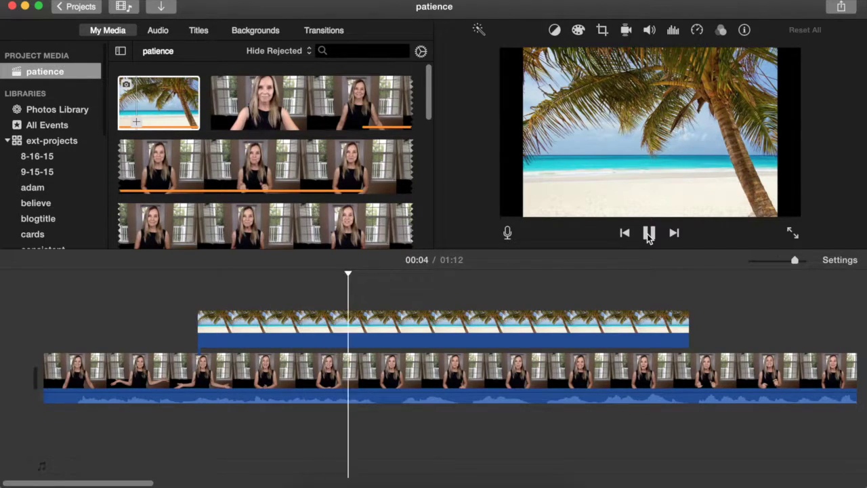
pyautogui.click(648, 233)
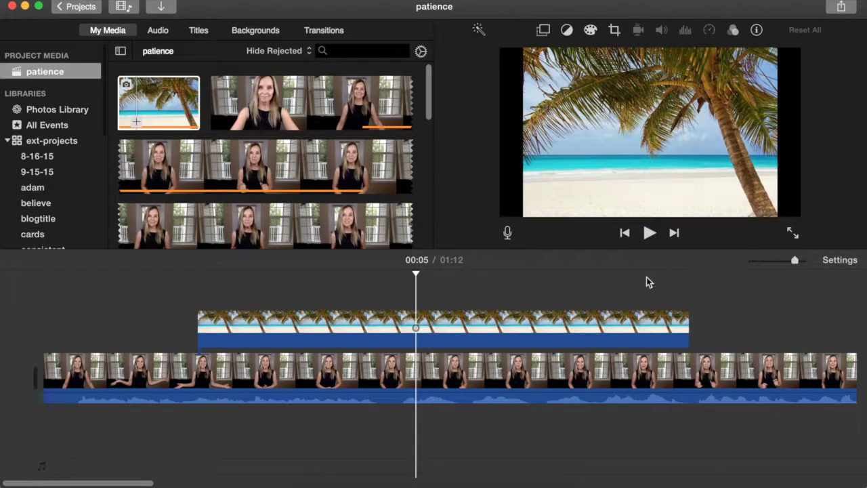
# Step: Trim the beach cutaway's end so it lasts about 4.4 seconds
pyautogui.click(631, 332)
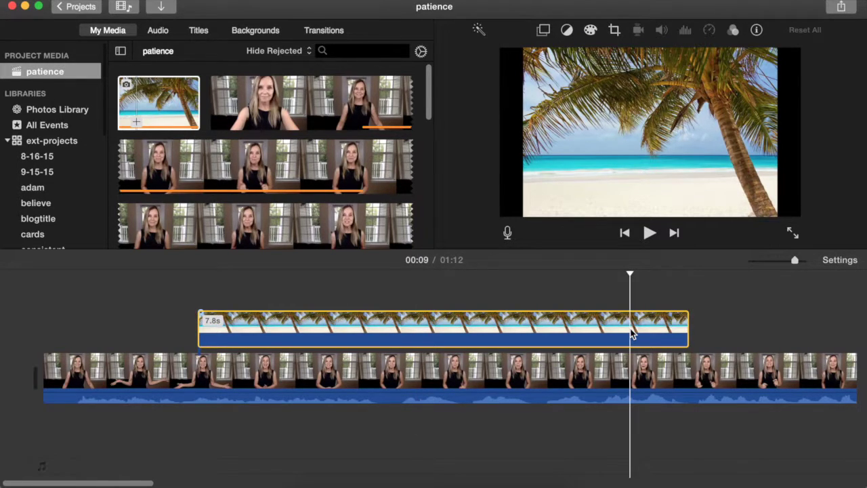
pyautogui.moveTo(686, 334); pyautogui.dragTo(474, 327)
pyautogui.scroll(-10, 312, 153)
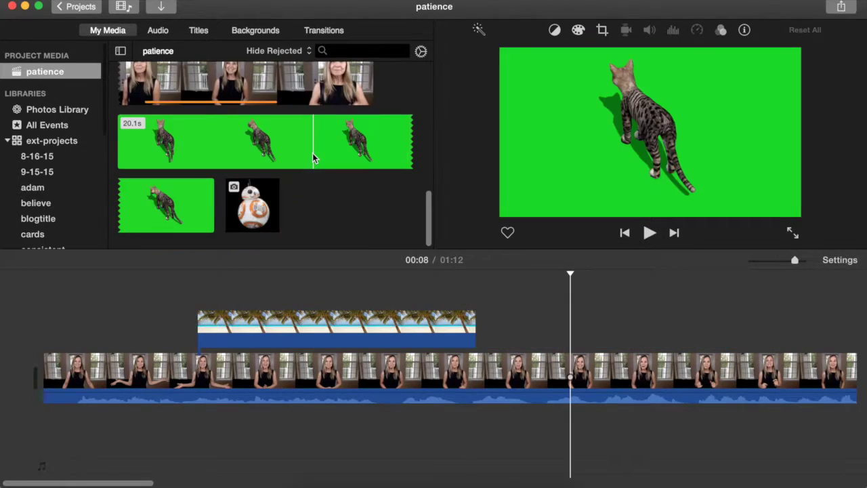
# Step: Preview the Cat-idle6-1080 green-screen clip, then scroll the timeline to the end beach clip
pyautogui.click(649, 232)
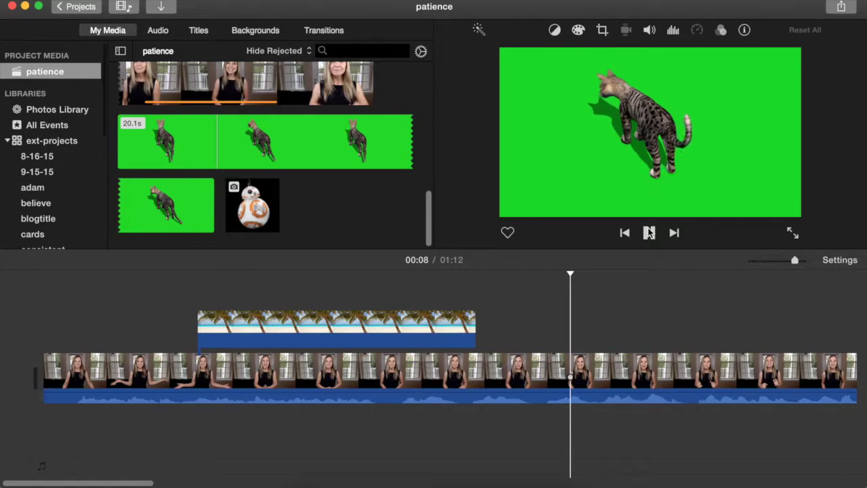
pyautogui.click(650, 232)
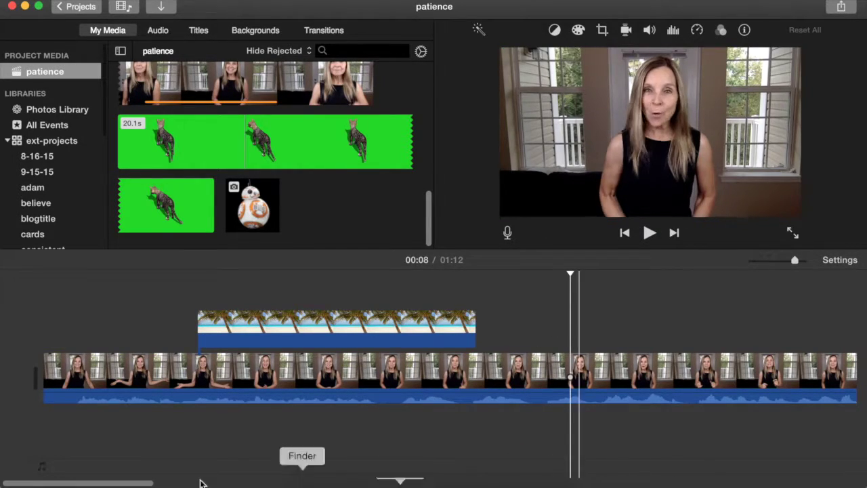
pyautogui.moveTo(87, 482); pyautogui.dragTo(767, 434)
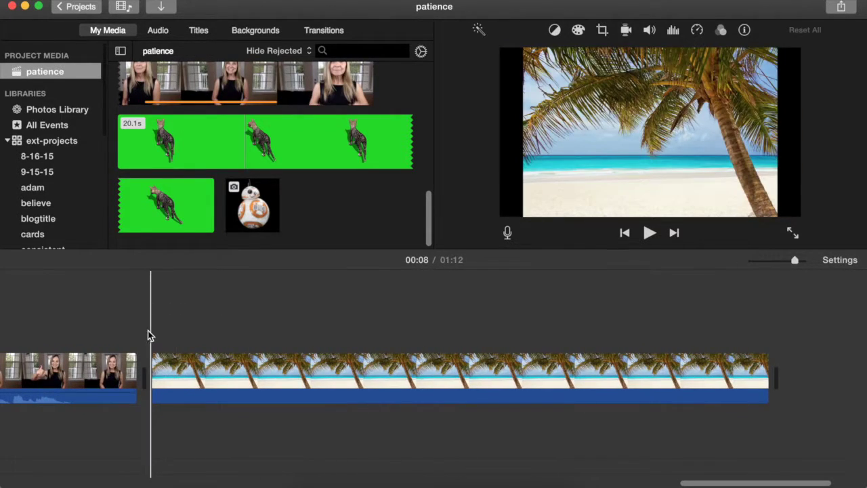
# Step: Place the entire cat clip above the beach clip at the project's end
pyautogui.click(154, 330)
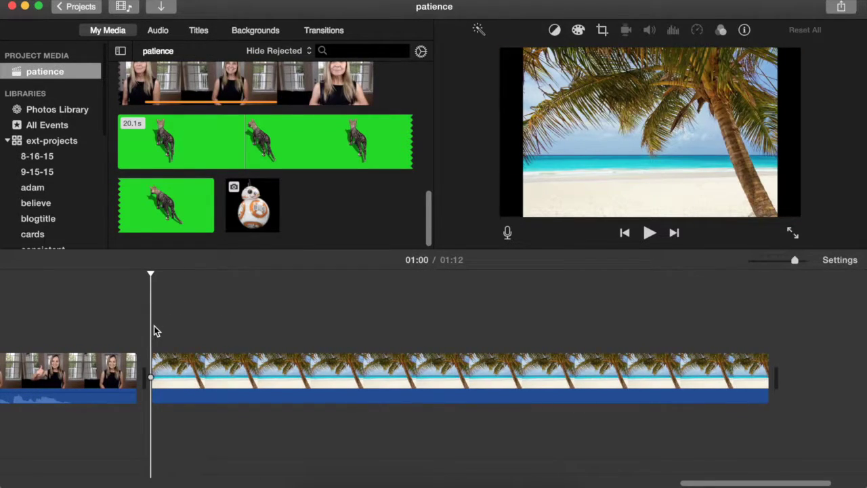
pyautogui.rightClick(167, 212)
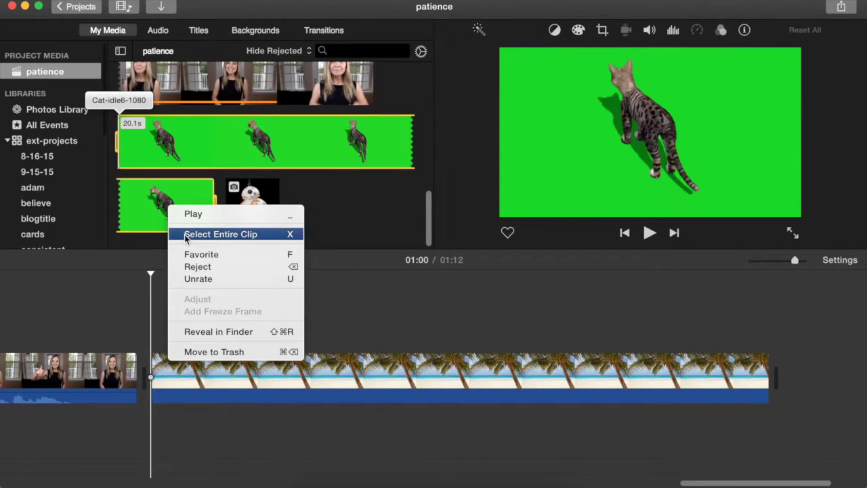
pyautogui.click(173, 234)
pyautogui.moveTo(171, 214); pyautogui.dragTo(157, 328)
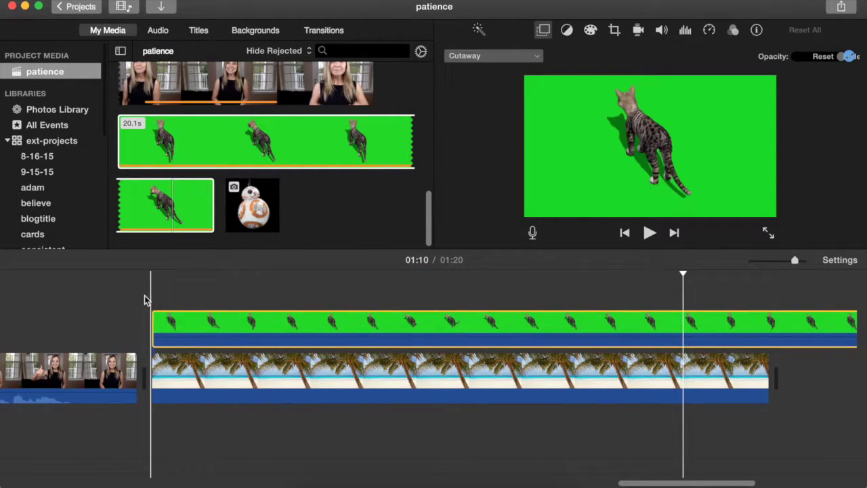
# Step: Set the cat overlay's style to Green/Blue Screen to remove its green background
pyautogui.click(515, 332)
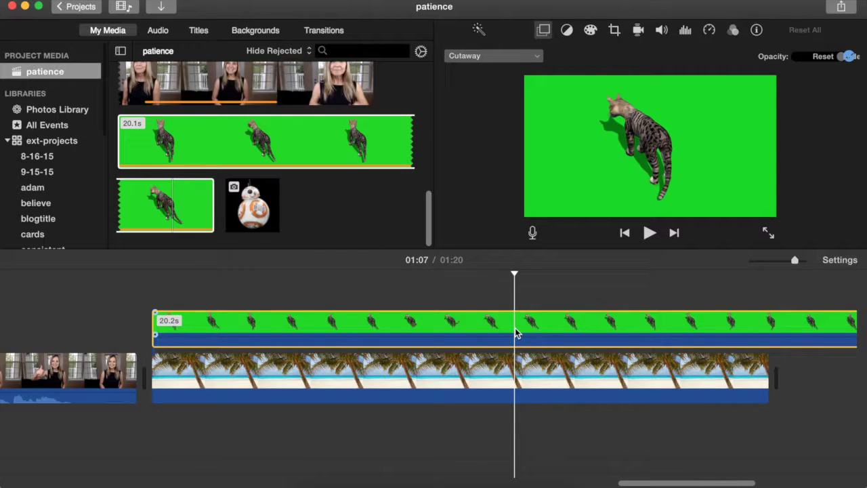
pyautogui.click(526, 58)
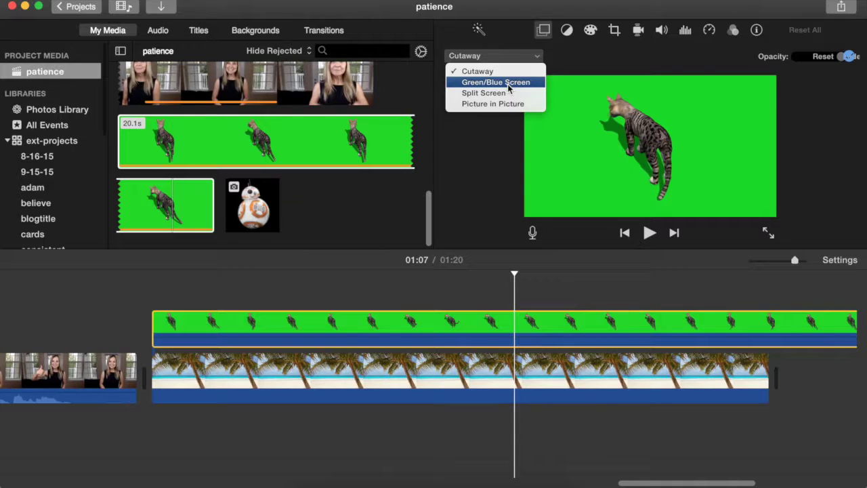
pyautogui.click(509, 84)
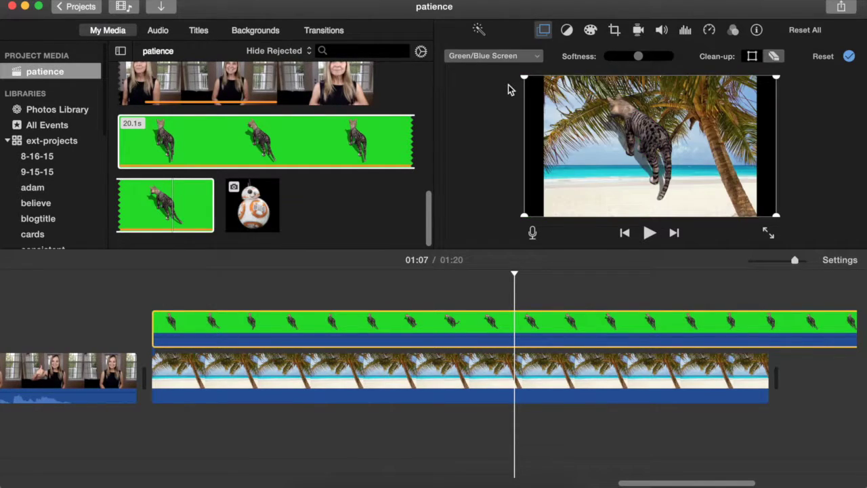
# Step: Play the cat-on-beach result, then return the playhead to the project start
pyautogui.click(84, 319)
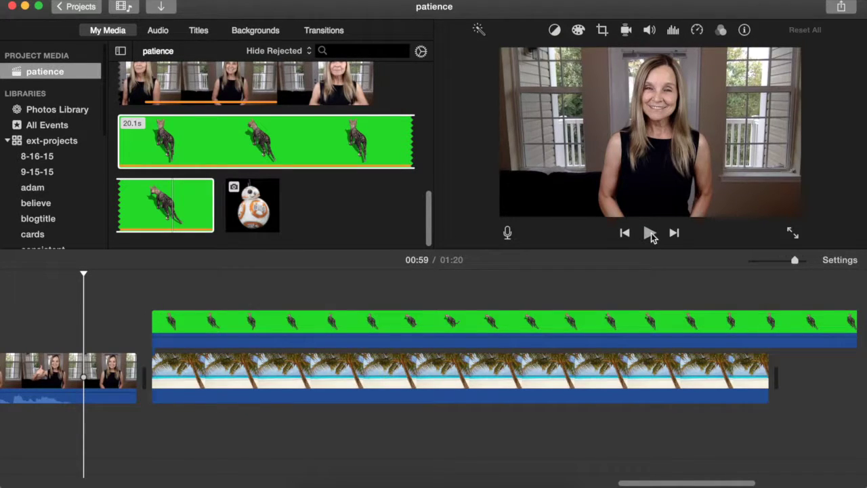
pyautogui.click(650, 235)
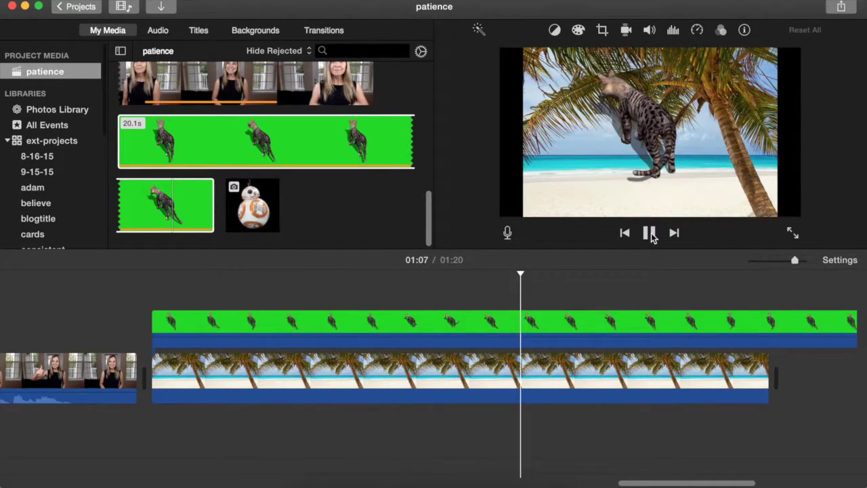
pyautogui.click(650, 233)
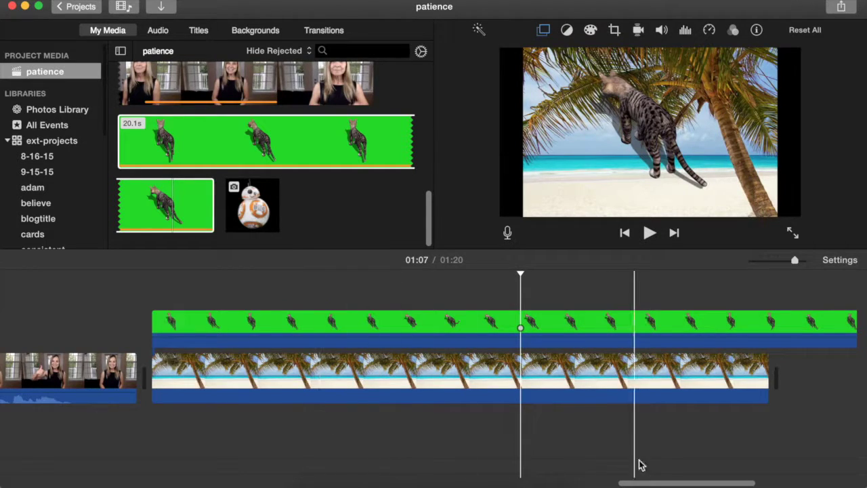
pyautogui.hscroll(-5, 531, 485)
pyautogui.hscroll(-10, 531, 485)
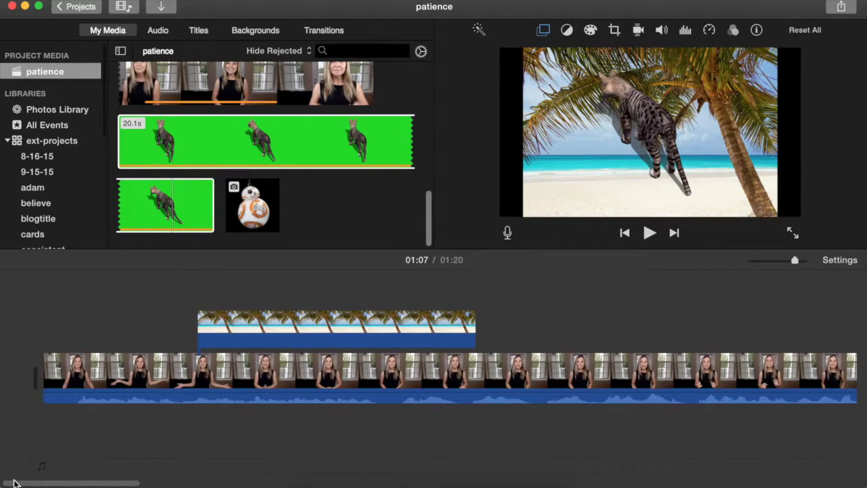
pyautogui.click(21, 306)
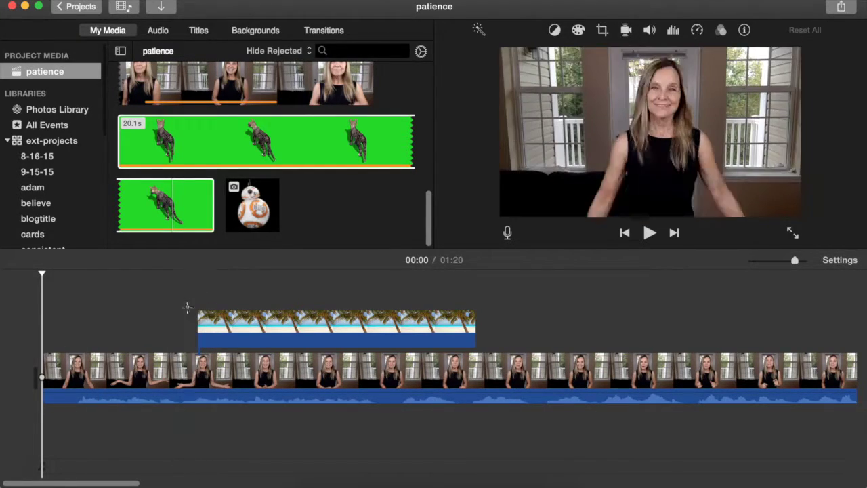
# Step: Preview the beach cutaway from 00:02 to 00:03, then select the beach clip
pyautogui.click(186, 305)
pyautogui.click(649, 232)
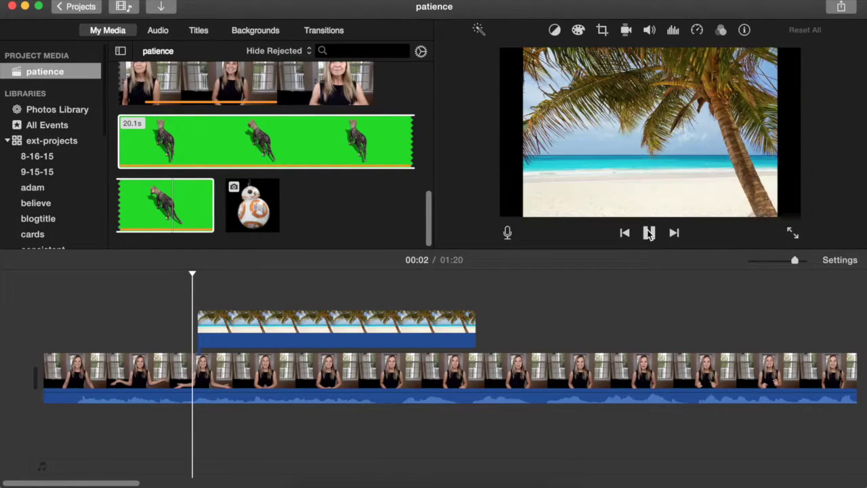
pyautogui.click(649, 233)
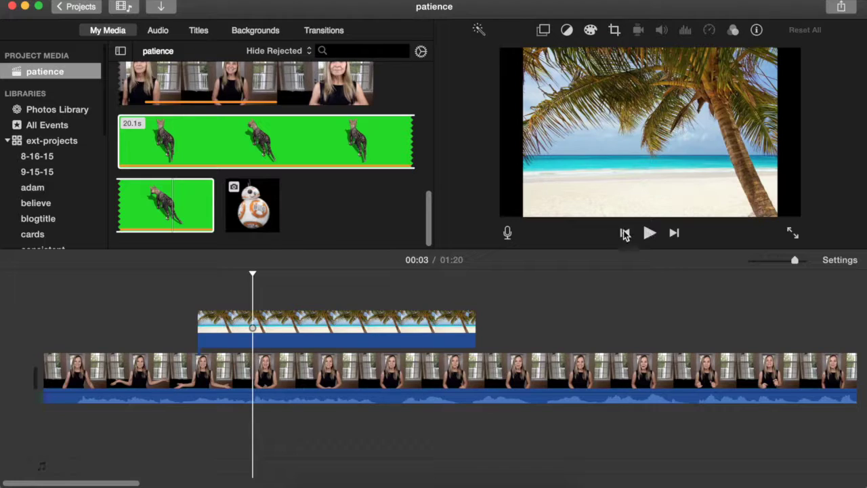
pyautogui.click(418, 332)
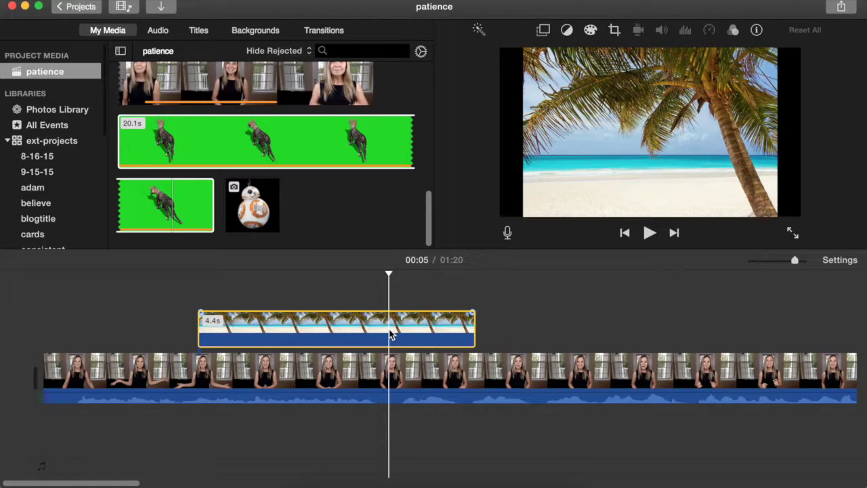
# Step: Change the beach overlay to Split Screen with the beach positioned on the right
pyautogui.click(542, 32)
pyautogui.click(492, 58)
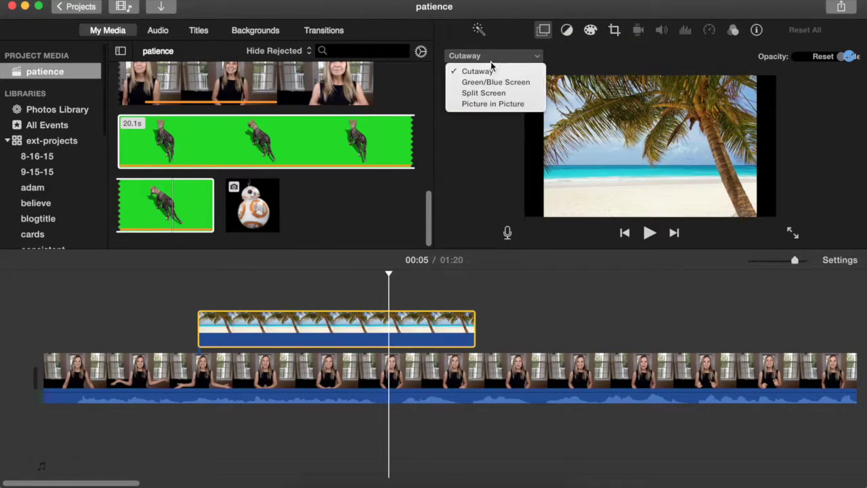
pyautogui.click(483, 93)
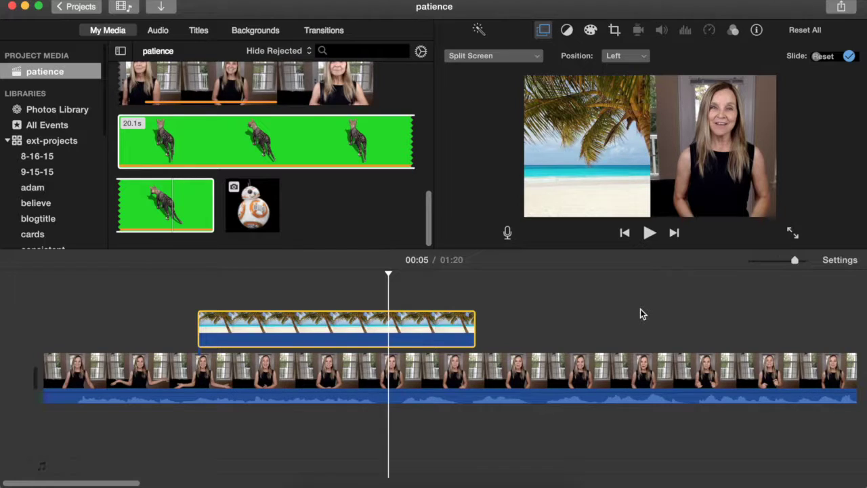
pyautogui.click(615, 56)
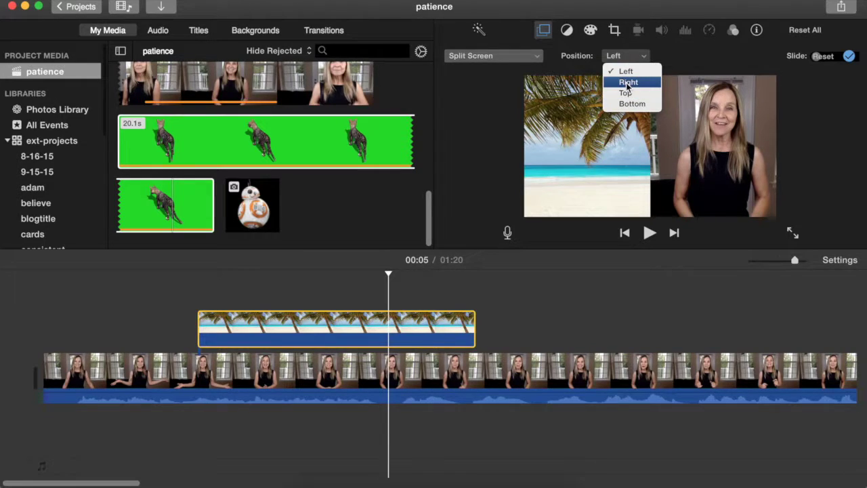
pyautogui.click(628, 83)
pyautogui.click(619, 61)
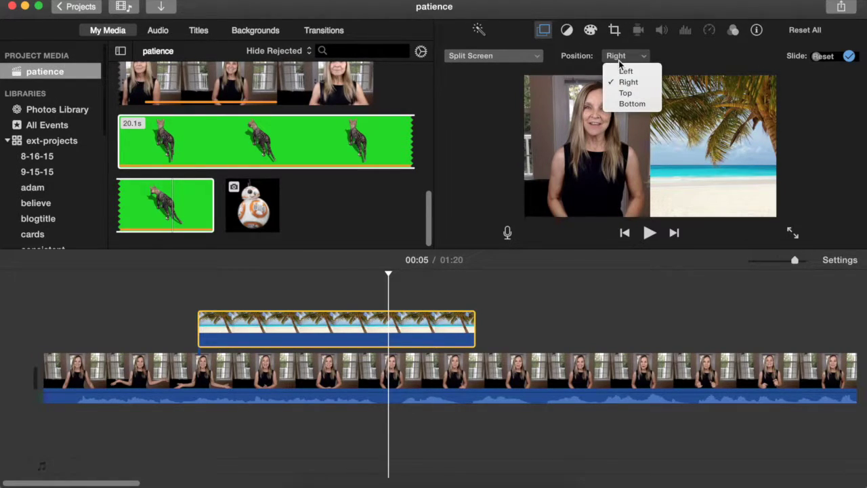
pyautogui.click(619, 61)
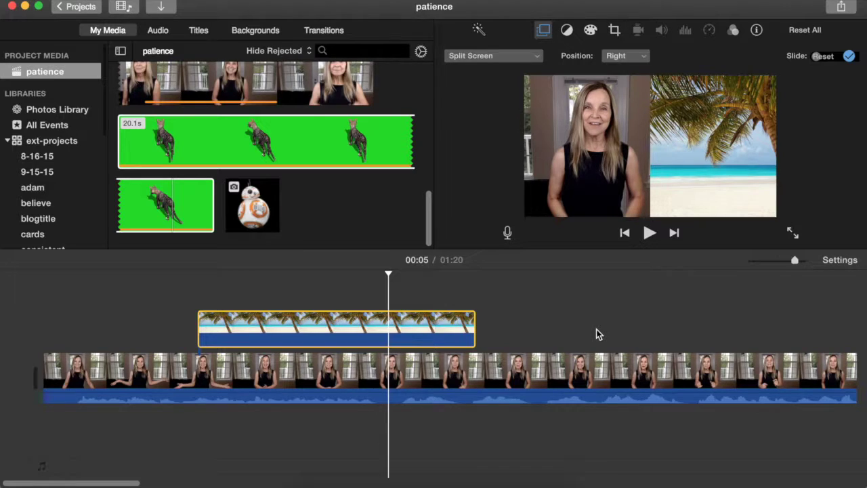
# Step: Drop the bb8 image at 00:07 as a 4.0-second overlay above the presenter clip
pyautogui.click(108, 323)
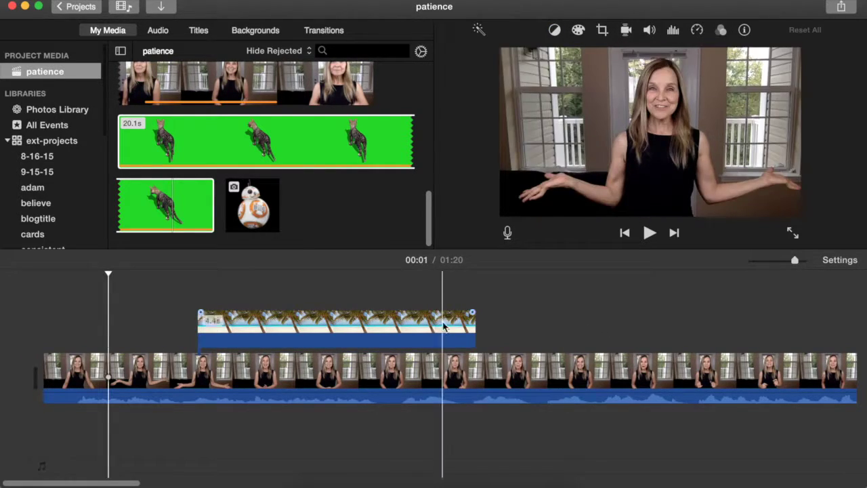
pyautogui.click(507, 307)
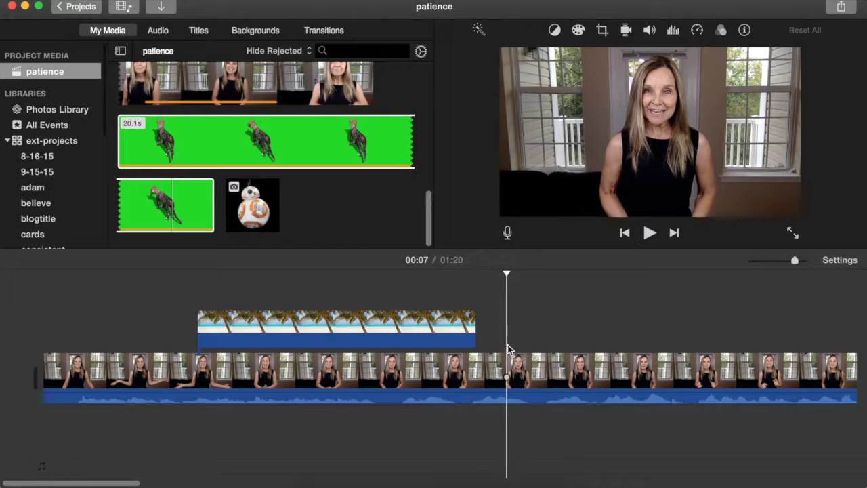
pyautogui.click(252, 207)
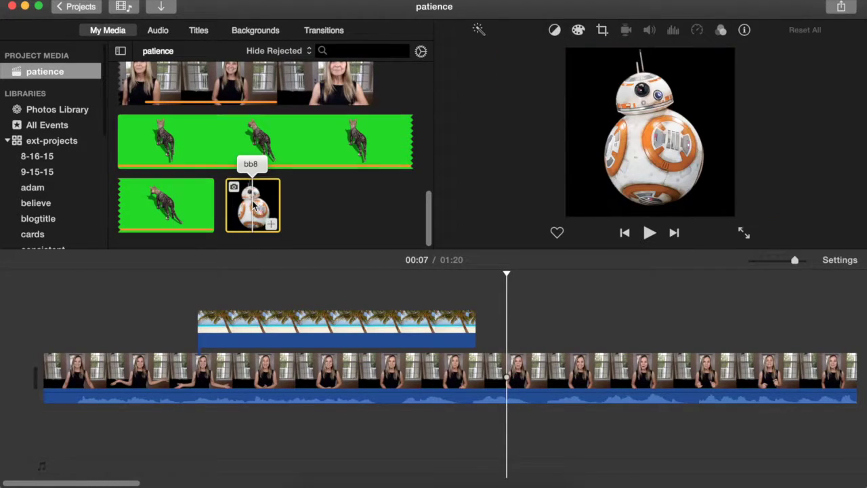
pyautogui.moveTo(254, 205); pyautogui.dragTo(516, 330)
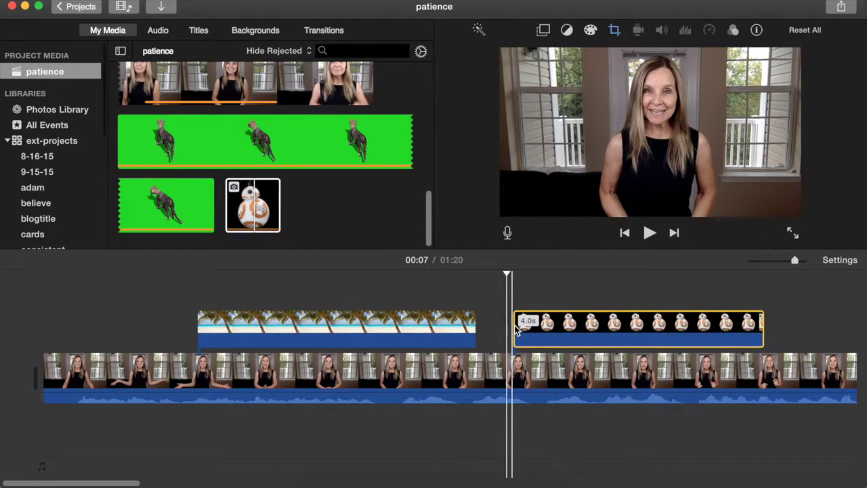
pyautogui.click(555, 339)
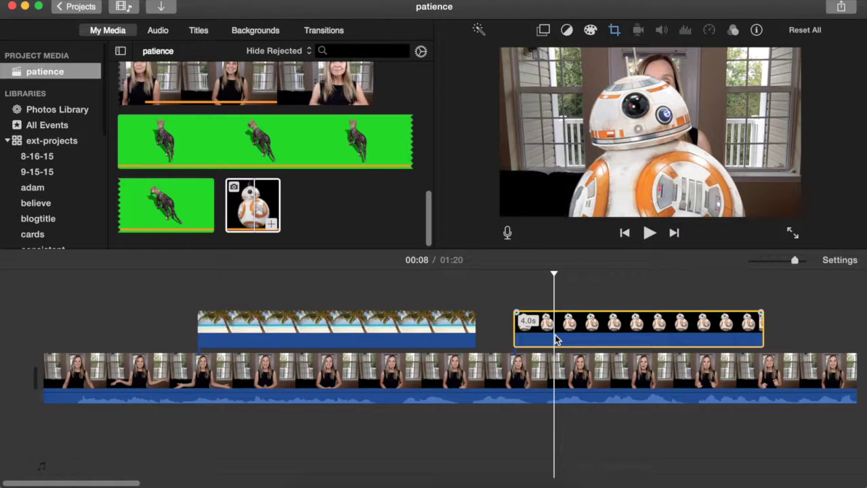
pyautogui.click(614, 34)
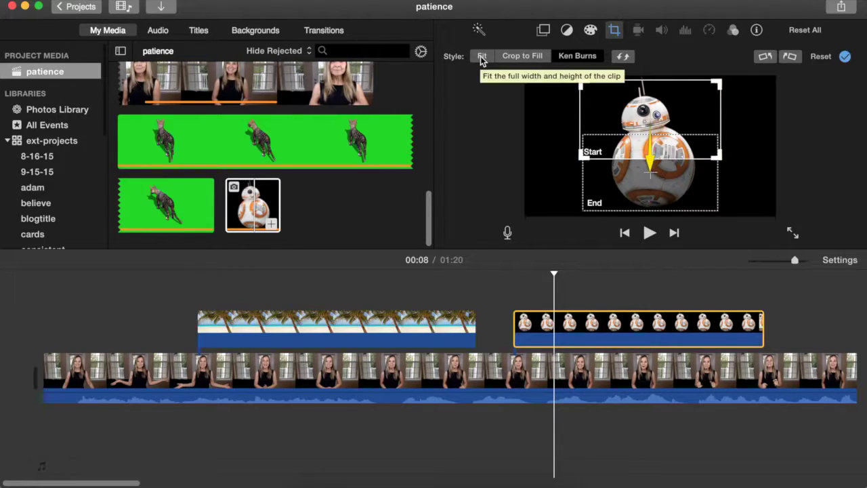
# Step: Set the BB-8 crop to Fit and make it a Picture in Picture inset at the lower left
pyautogui.click(482, 57)
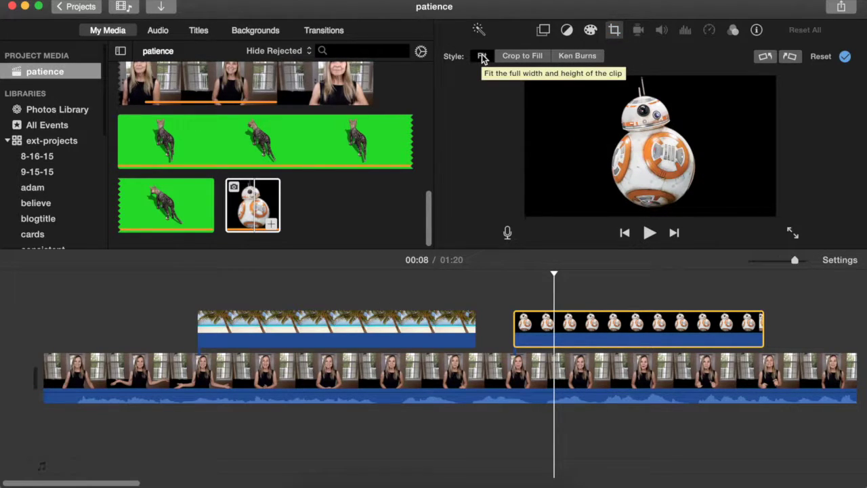
pyautogui.click(544, 30)
pyautogui.click(496, 55)
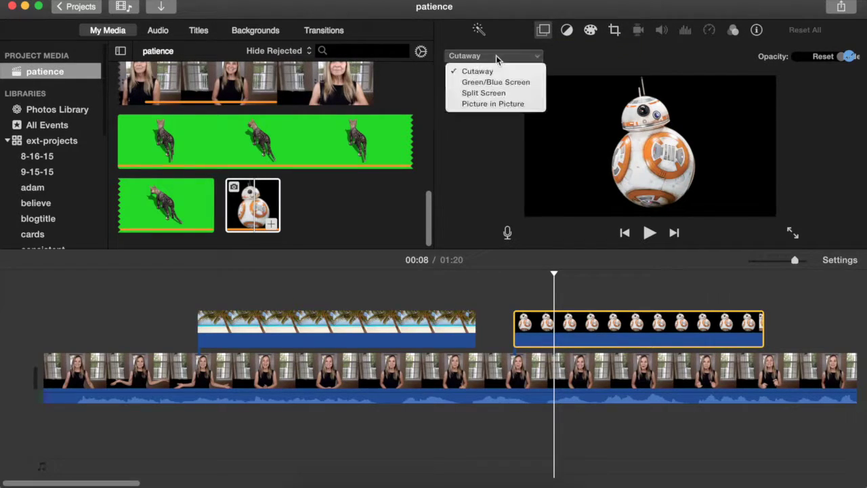
pyautogui.click(481, 104)
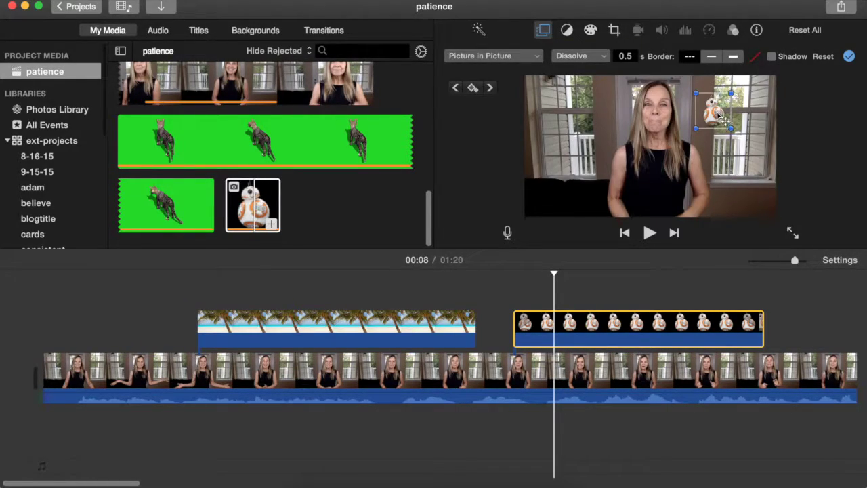
pyautogui.moveTo(713, 110); pyautogui.dragTo(641, 180)
pyautogui.moveTo(592, 154); pyautogui.dragTo(559, 183)
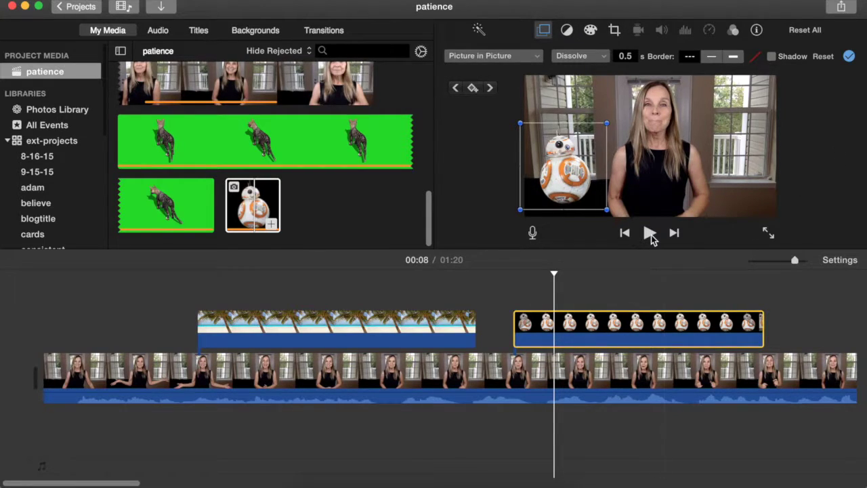
# Step: Play back from 00:07 to check the BB-8 inset
pyautogui.click(500, 283)
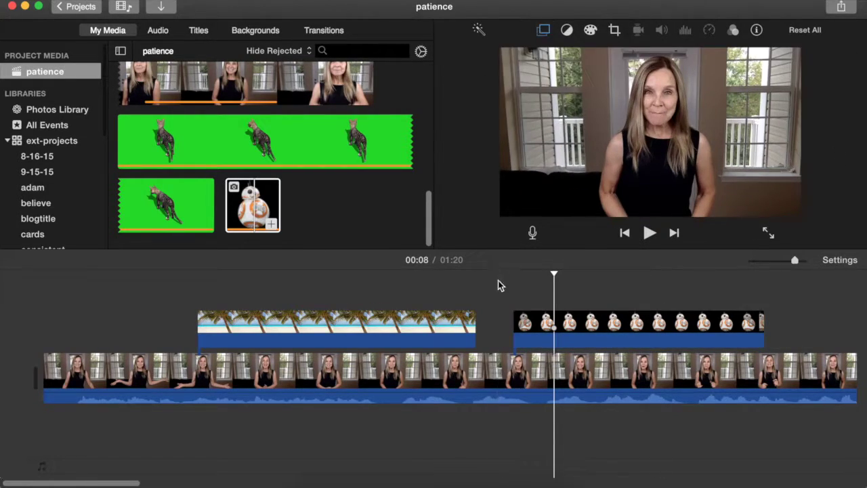
pyautogui.click(648, 235)
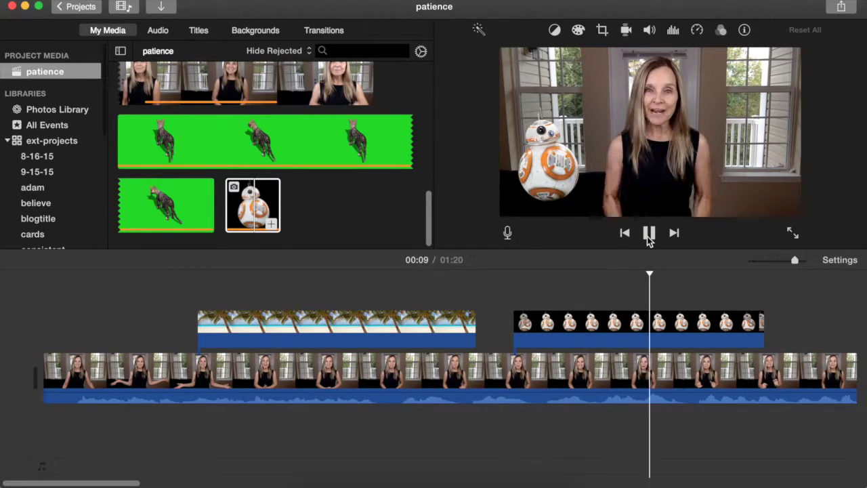
pyautogui.click(648, 237)
# Step: Switch the beach split screen to a Picture in Picture inset and enlarge it by its corner
pyautogui.moveTo(428, 237); pyautogui.dragTo(411, 109)
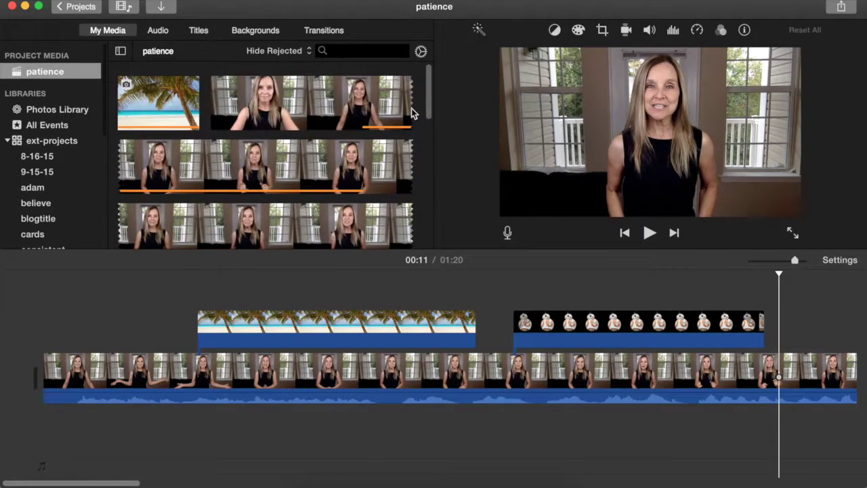
pyautogui.click(174, 101)
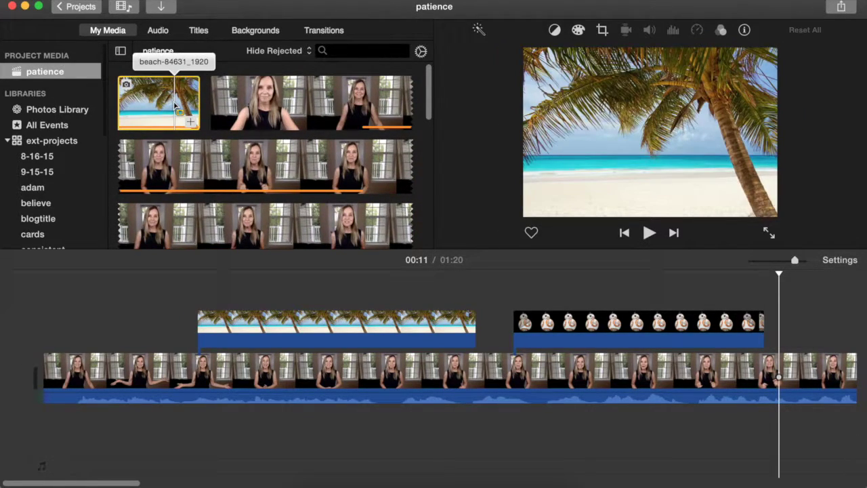
pyautogui.click(209, 322)
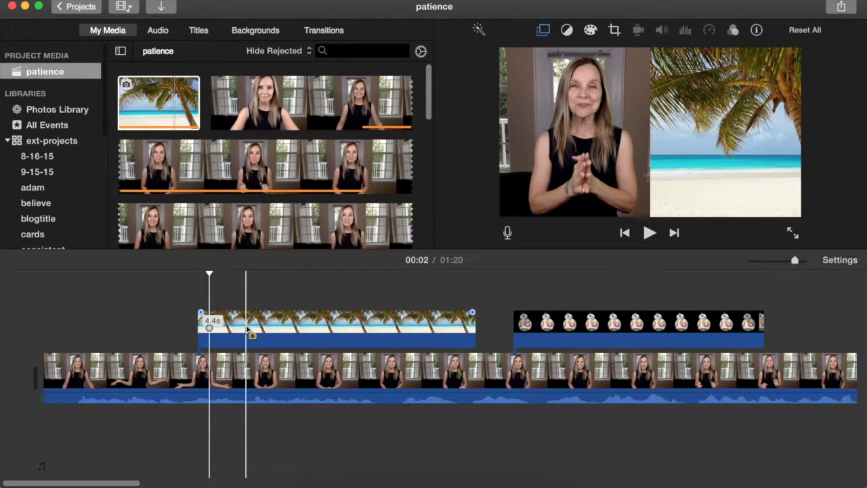
pyautogui.click(544, 32)
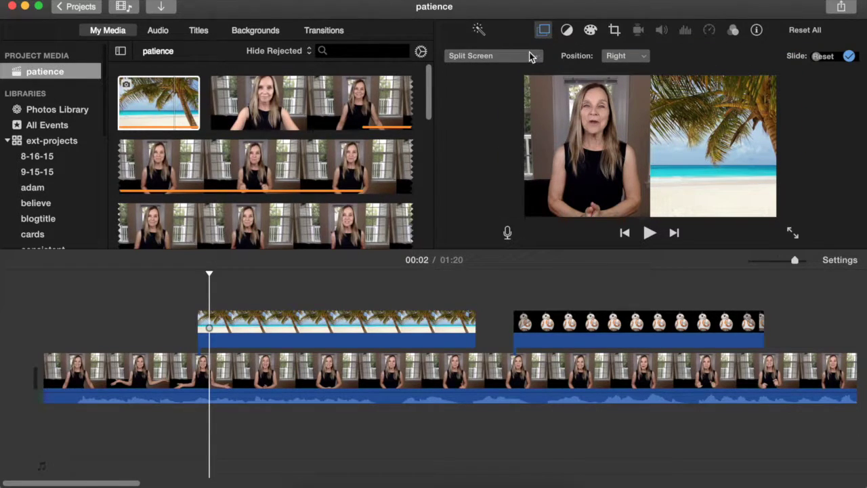
pyautogui.click(526, 56)
pyautogui.click(510, 105)
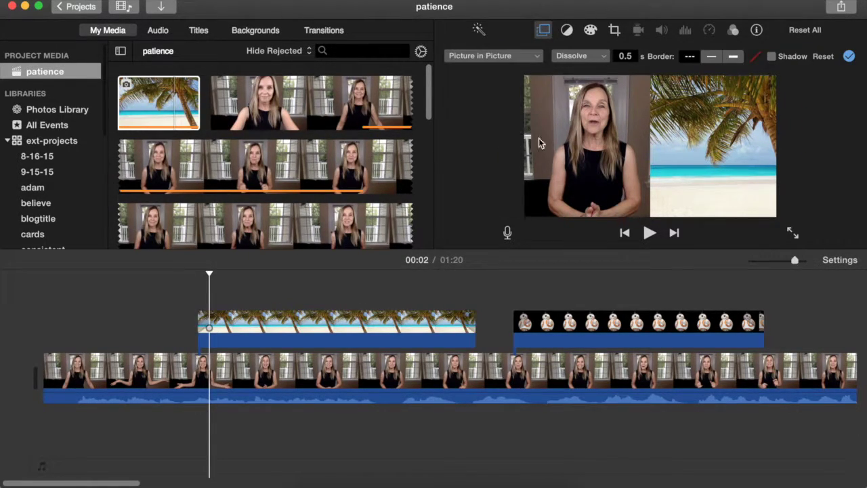
pyautogui.moveTo(739, 129); pyautogui.dragTo(773, 149)
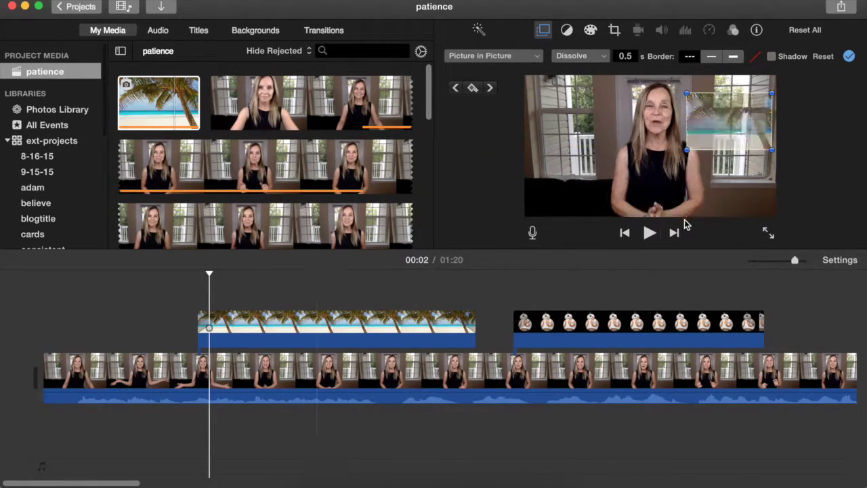
# Step: Play back the project to check the enlarged upper-right beach inset
pyautogui.click(649, 233)
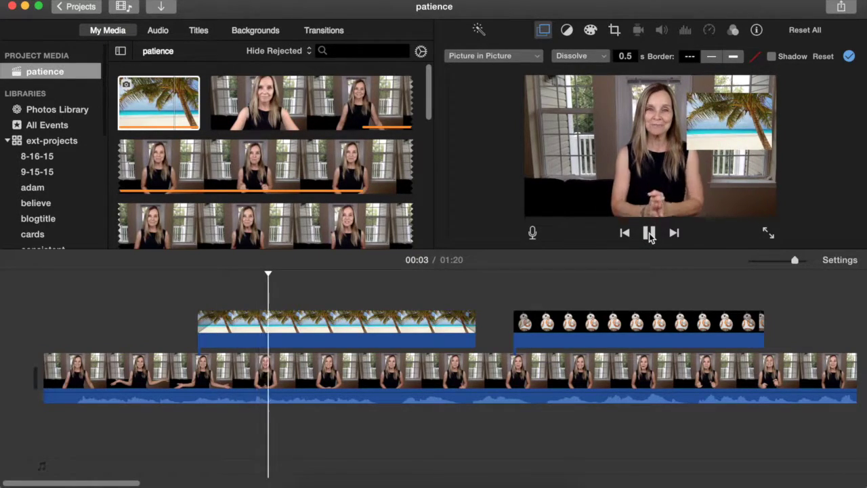
pyautogui.click(649, 233)
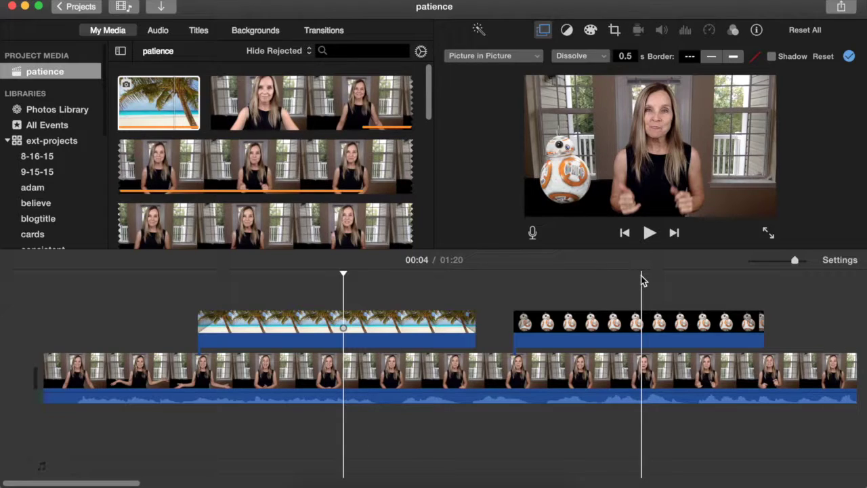
pyautogui.click(519, 58)
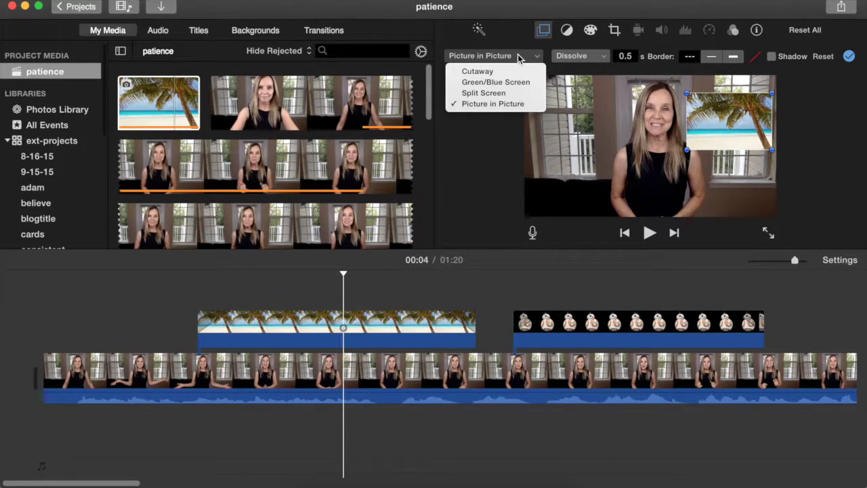
# Step: Dismiss the overlay style list, leaving the beach clip as a Picture in Picture inset
pyautogui.click(510, 280)
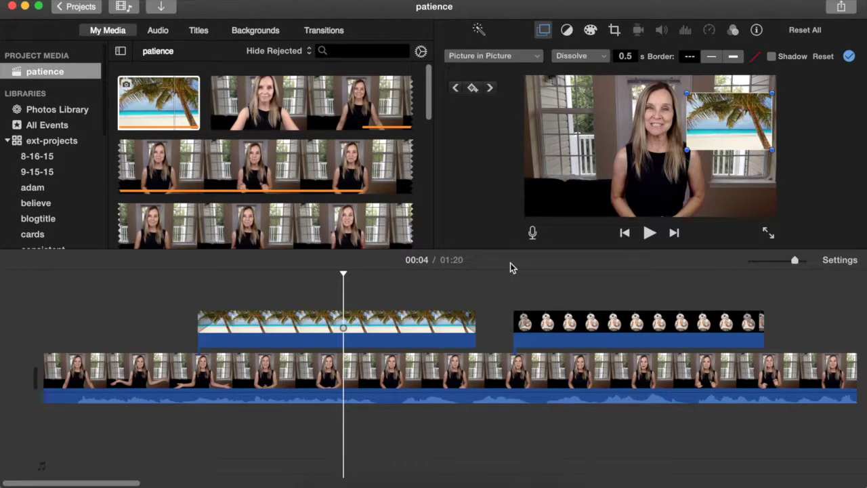